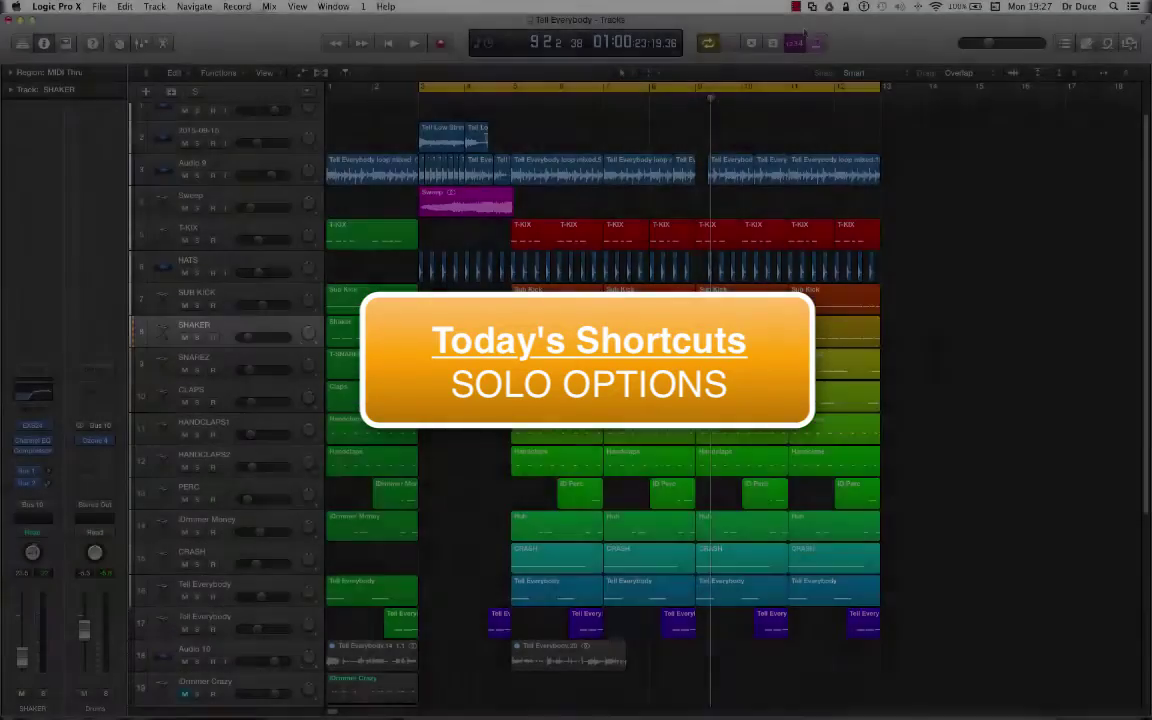
Start looped playback of the Tell Everybody project from the bar 3 cycle start
key(space)
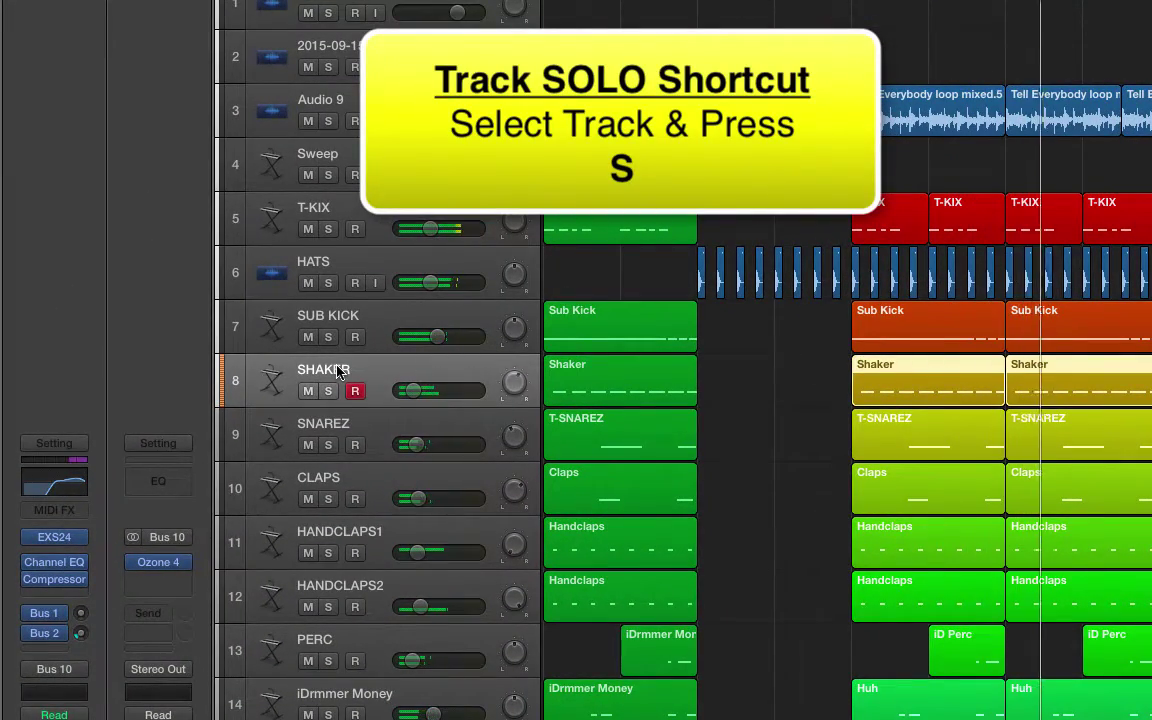
Solo the SHAKER, SNAREZ and CRASH tracks with the S shortcut
key(s)
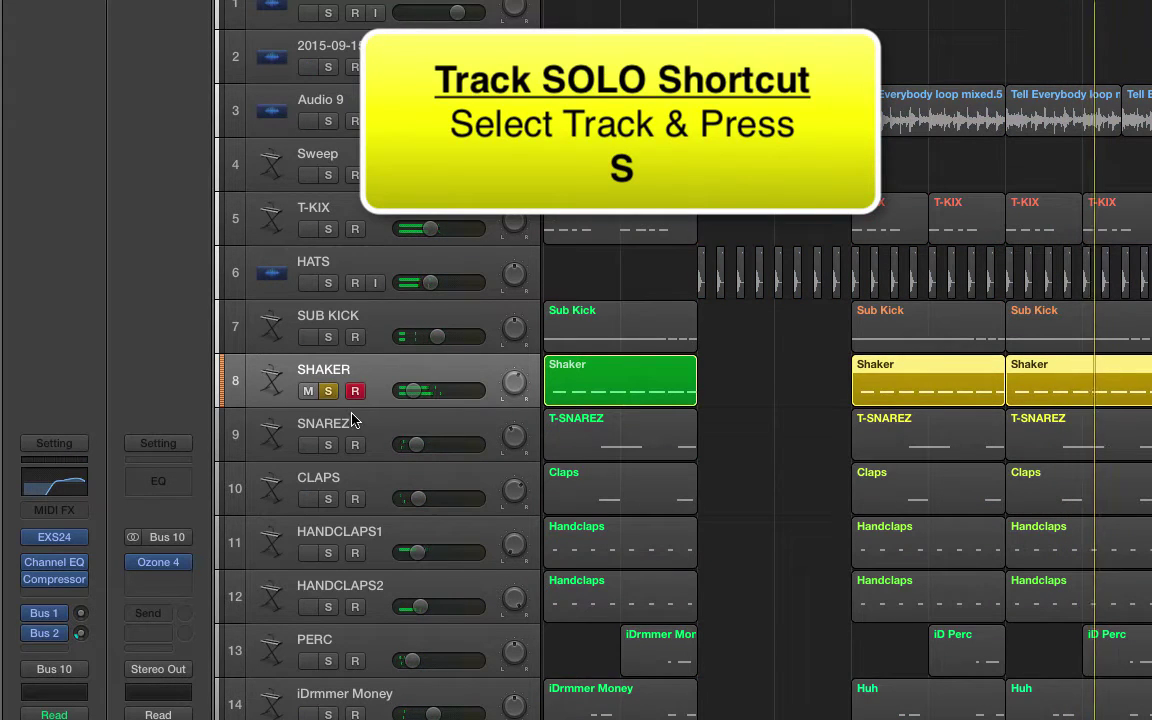
click(358, 425)
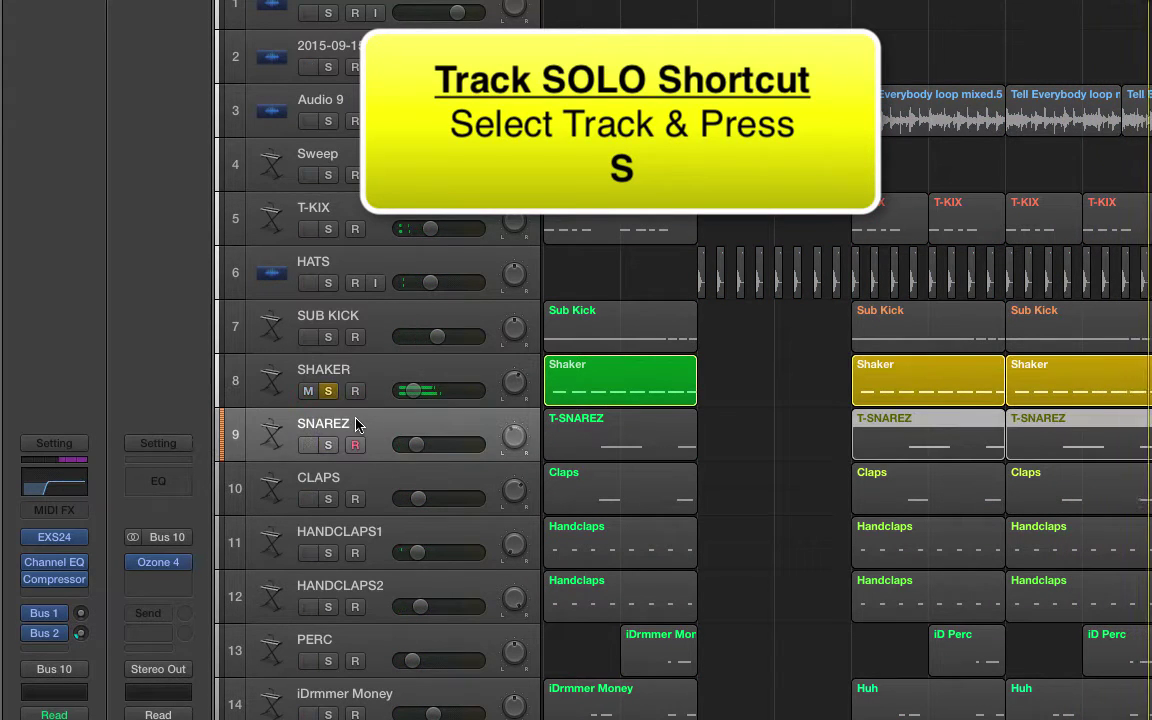
key(s)
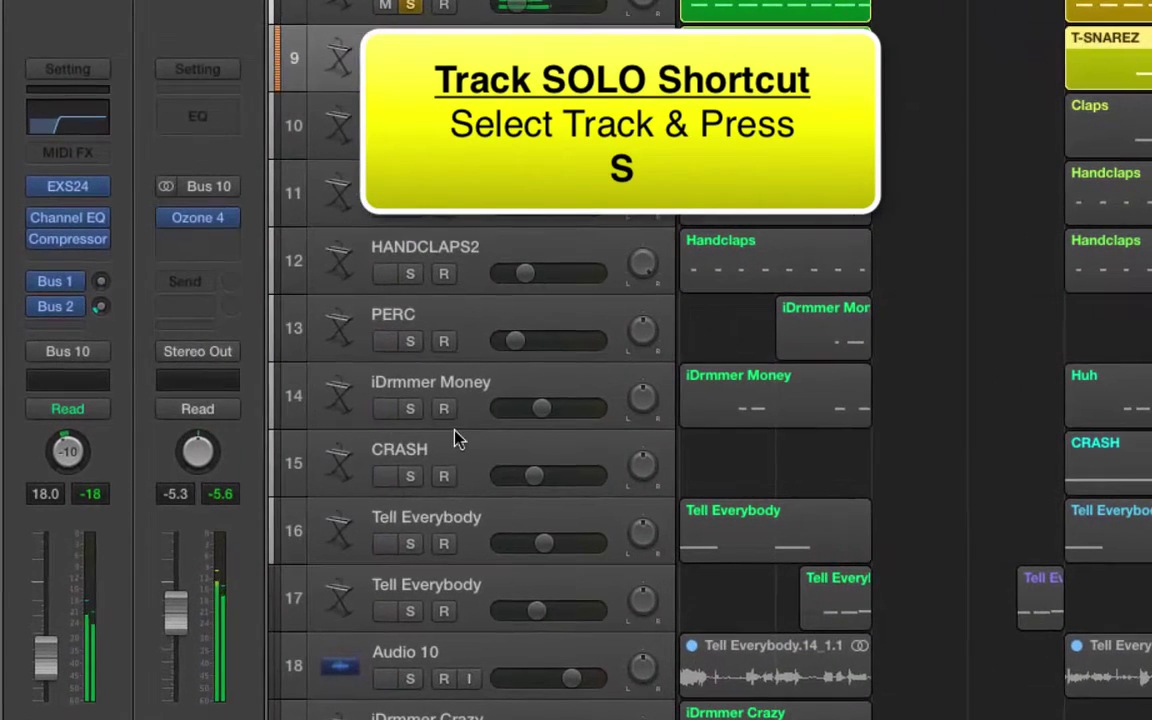
click(455, 445)
key(s)
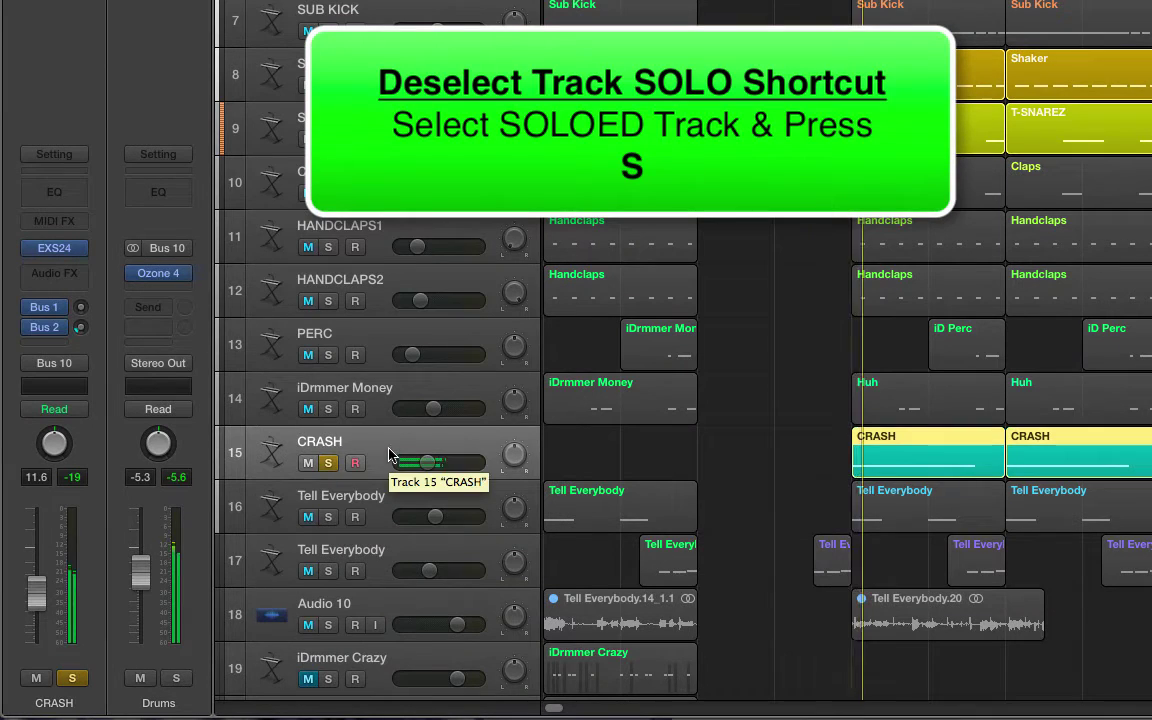
Unsolo the CRASH and SHAKER tracks so every track is audible again
click(385, 450)
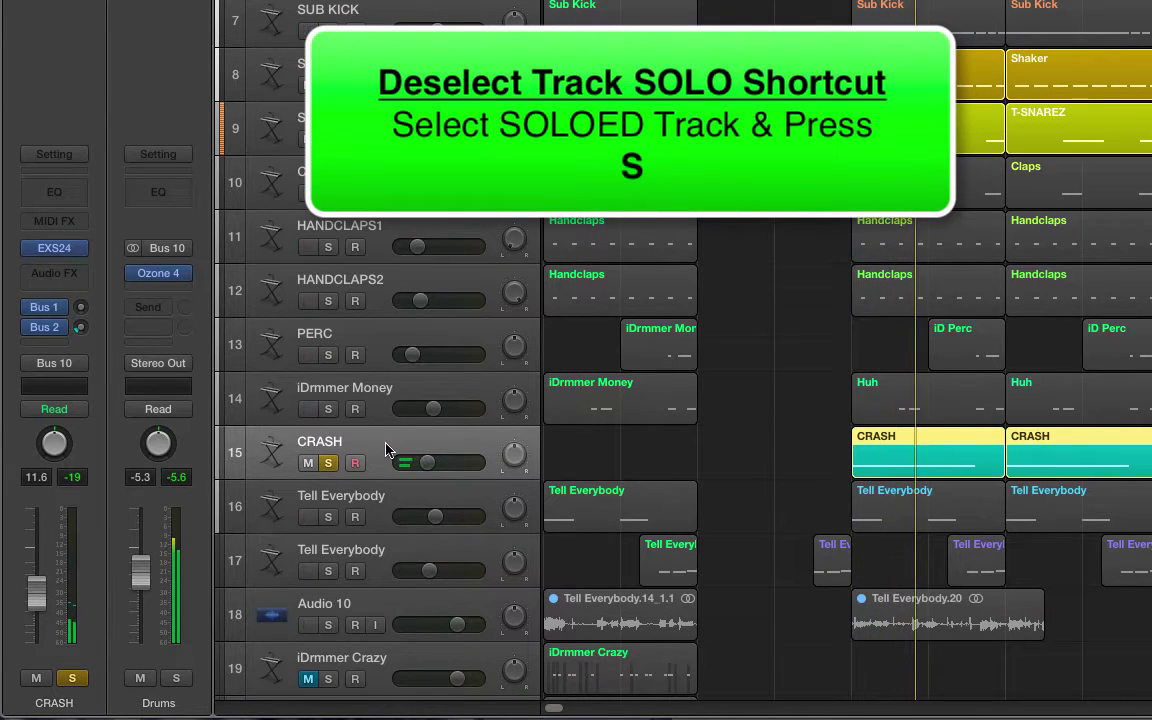
key(s)
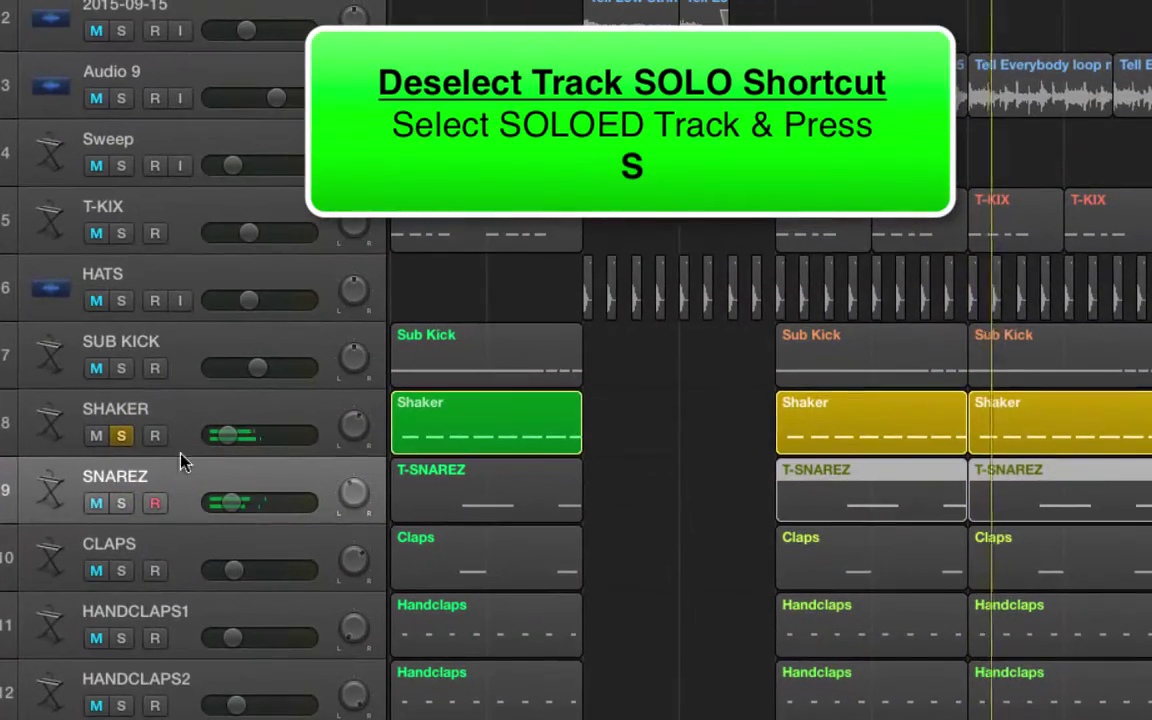
click(177, 409)
key(s)
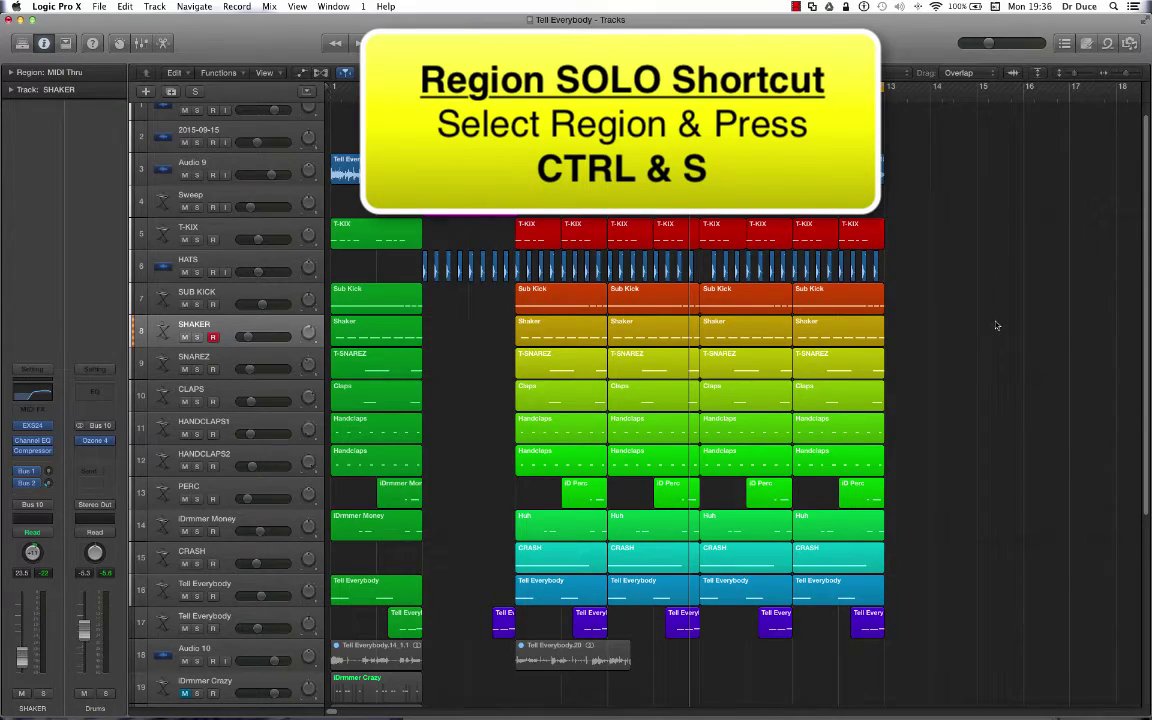
Turn on region solo with Ctrl+S, moving it through Shaker regions to the third Handclaps region
click(682, 331)
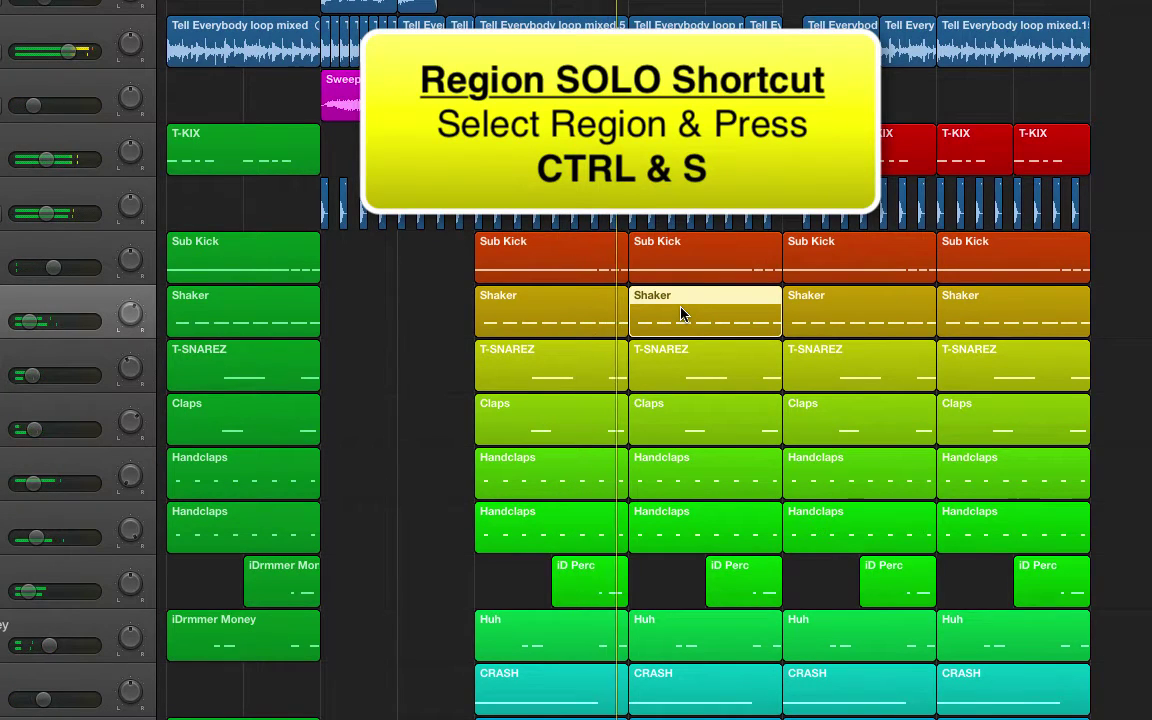
key(ctrl+s)
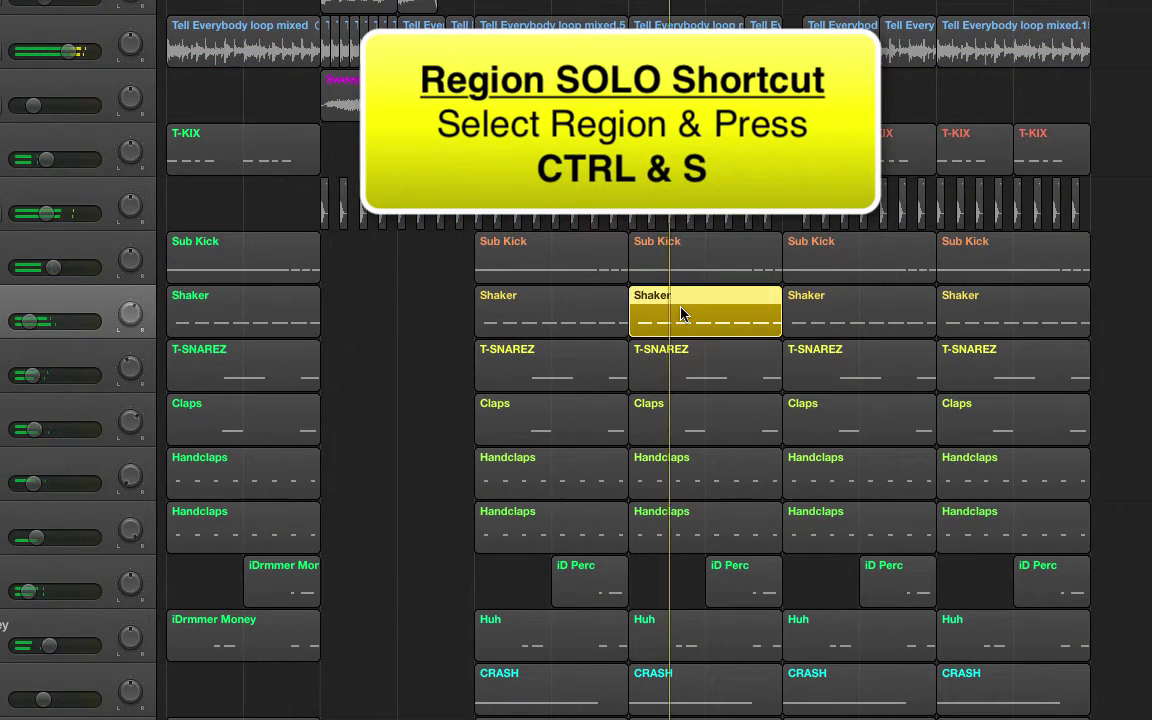
click(843, 318)
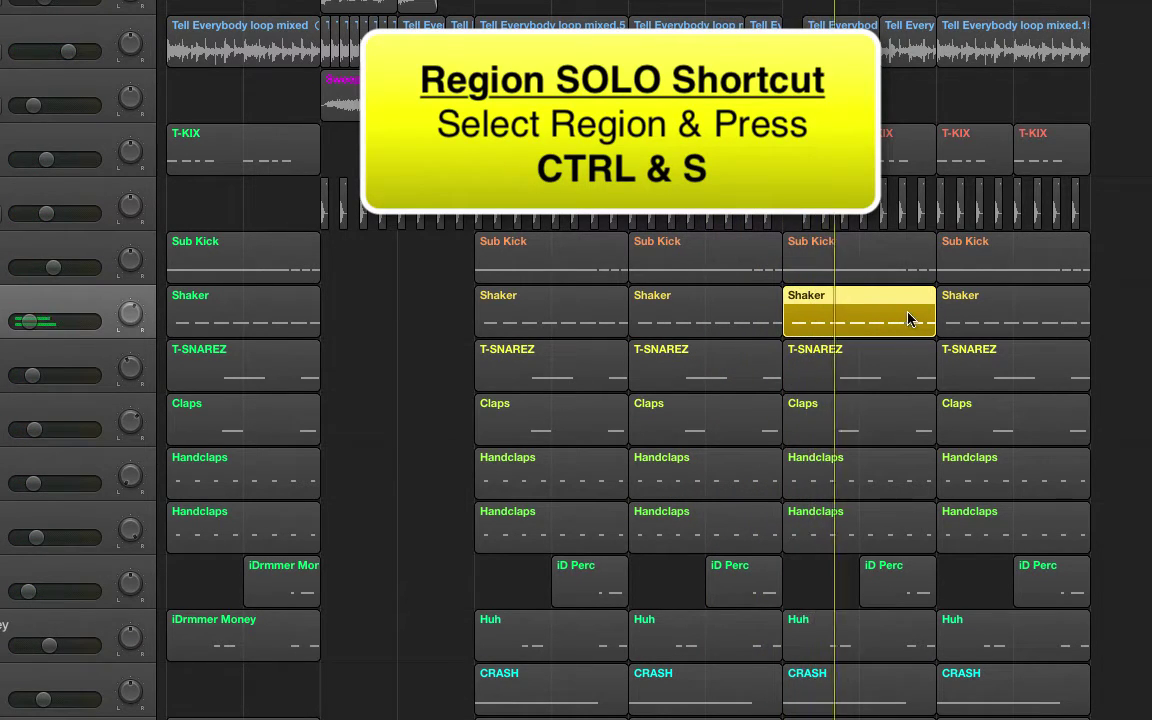
click(992, 318)
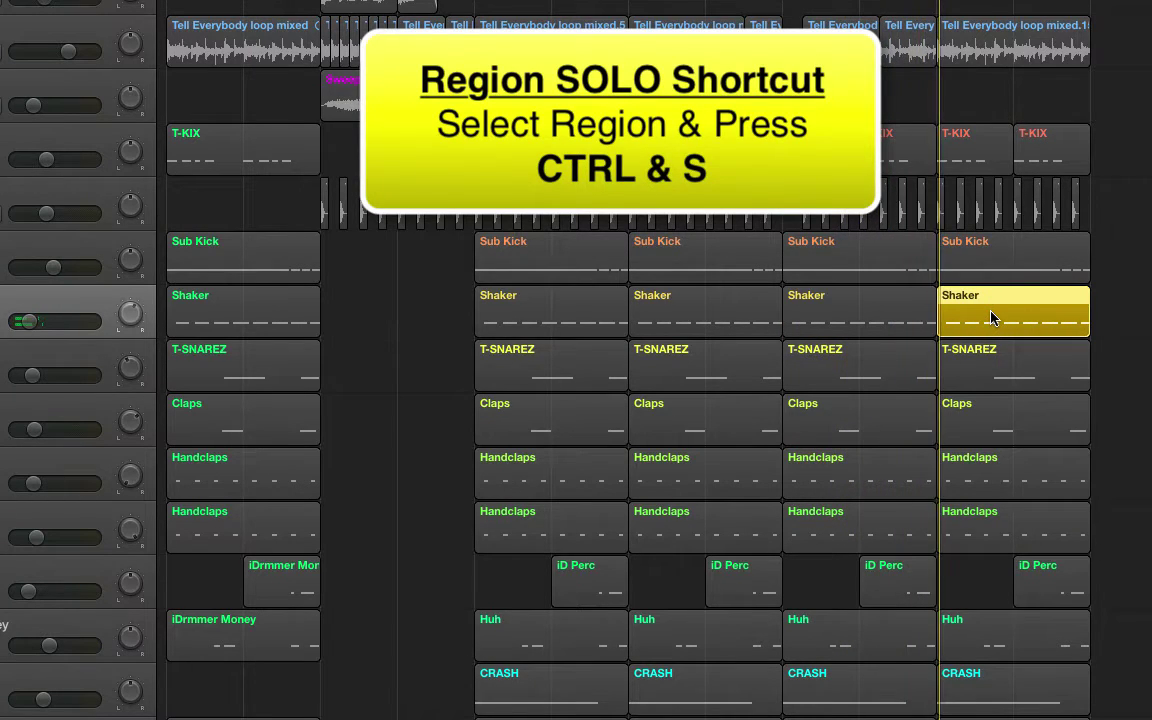
click(538, 307)
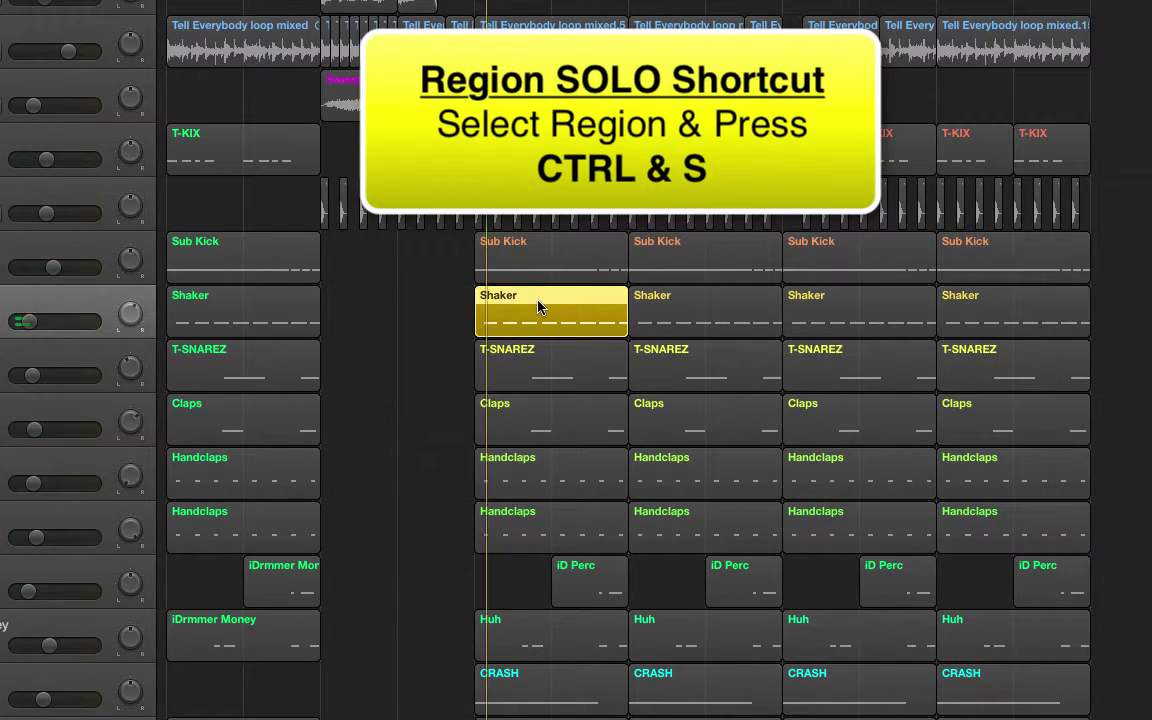
click(669, 475)
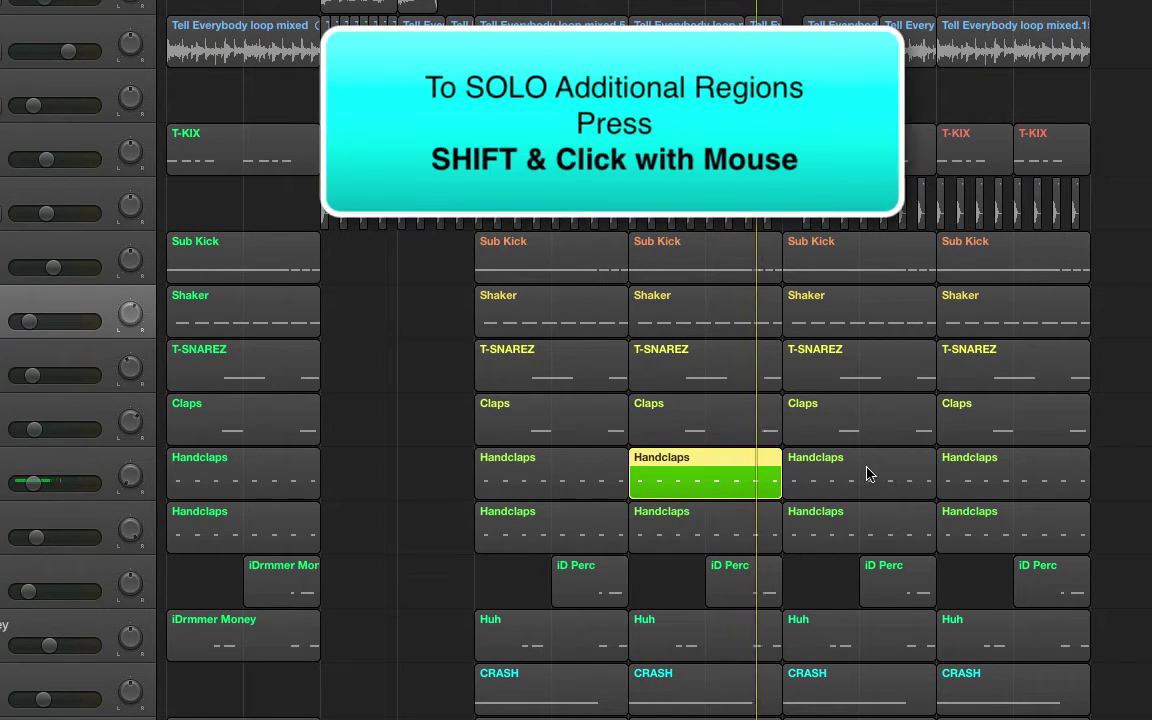
Add the fourth Handclaps region and the last Claps, T-SNAREZ and Shaker regions to the solo
shift+click(866, 474)
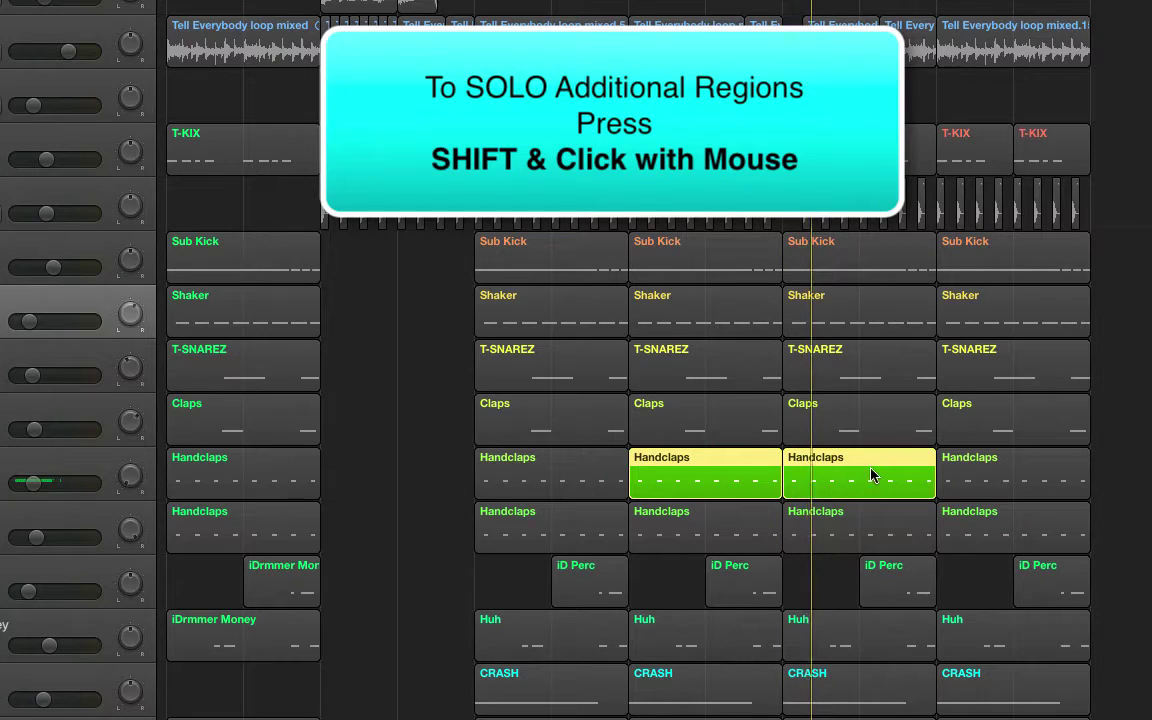
shift+click(970, 421)
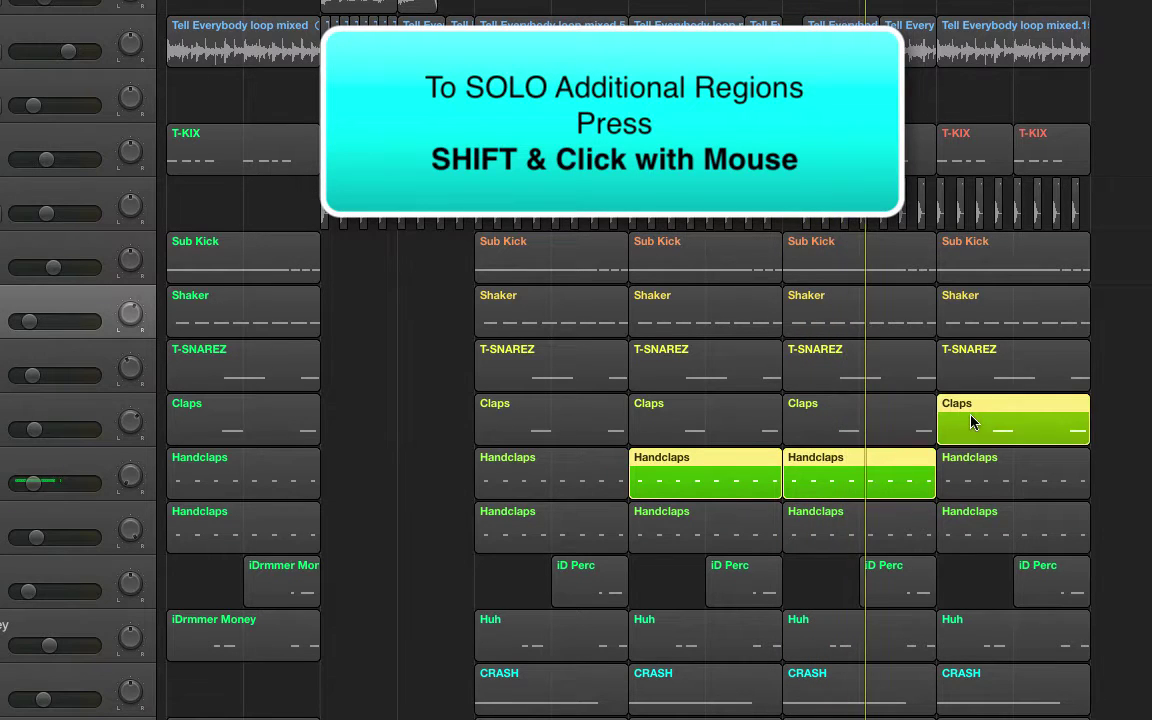
shift+click(986, 360)
shift+click(985, 316)
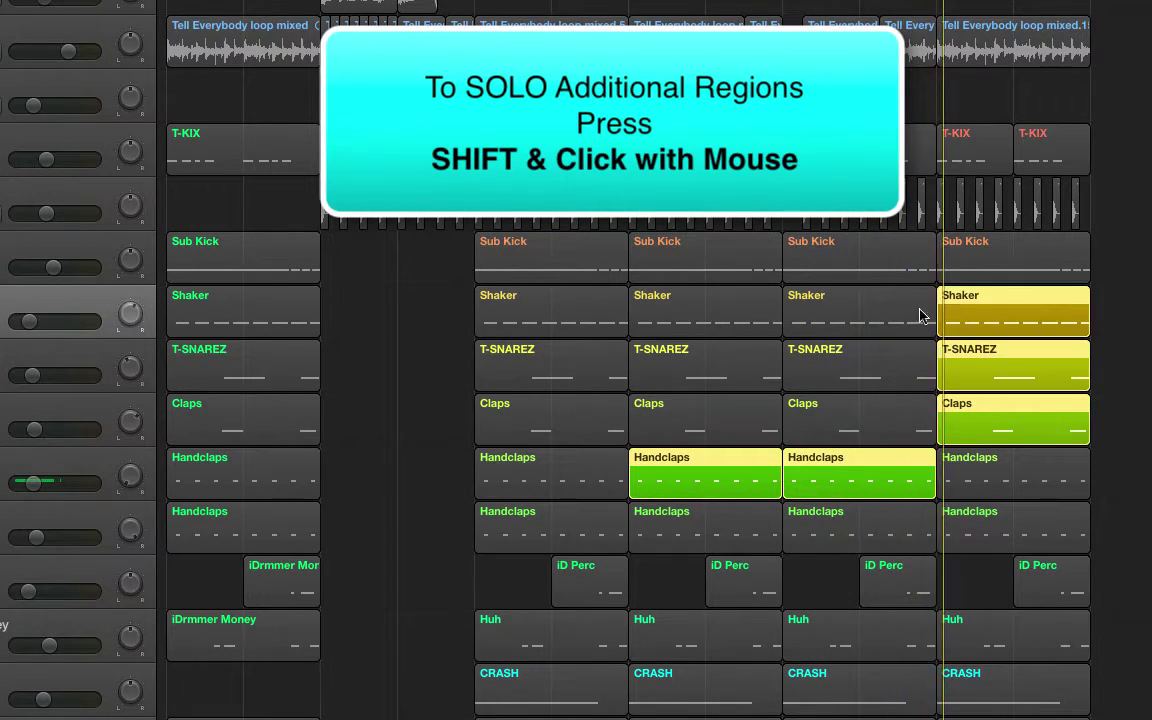
Add the second Sub Kick, Shaker and T-SNAREZ regions, two second-row Handclaps and fourth Sub Kick to the solo
shift+click(523, 264)
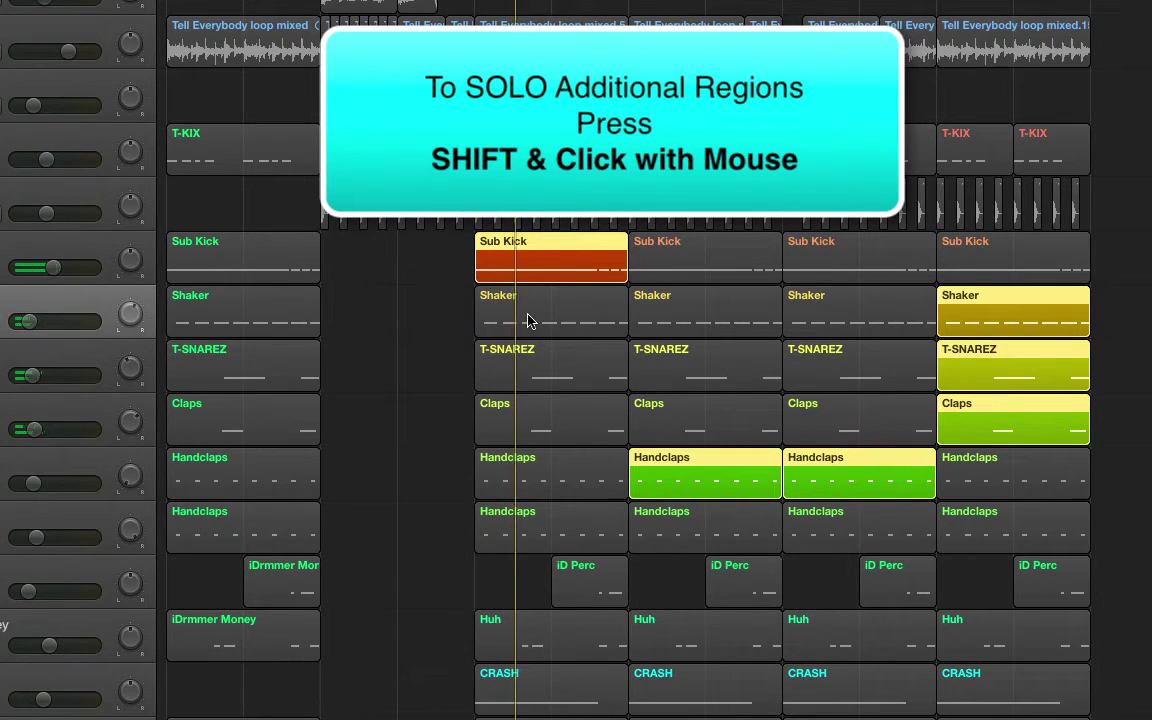
shift+click(528, 320)
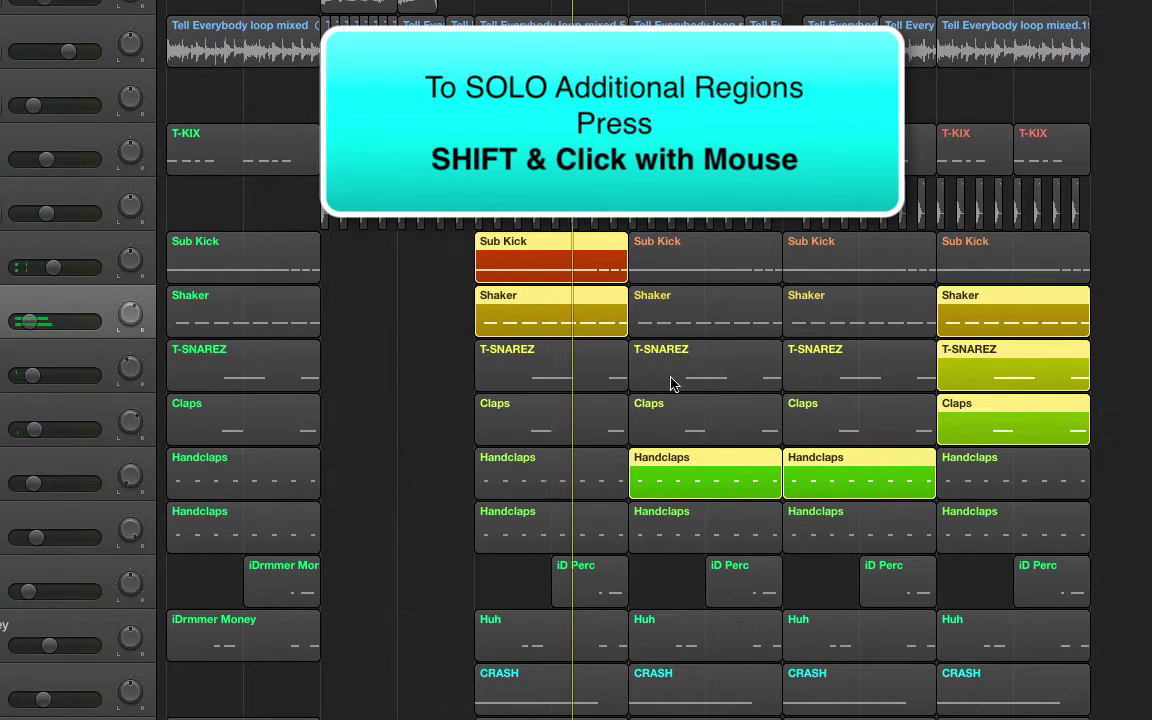
shift+click(655, 355)
shift+click(674, 316)
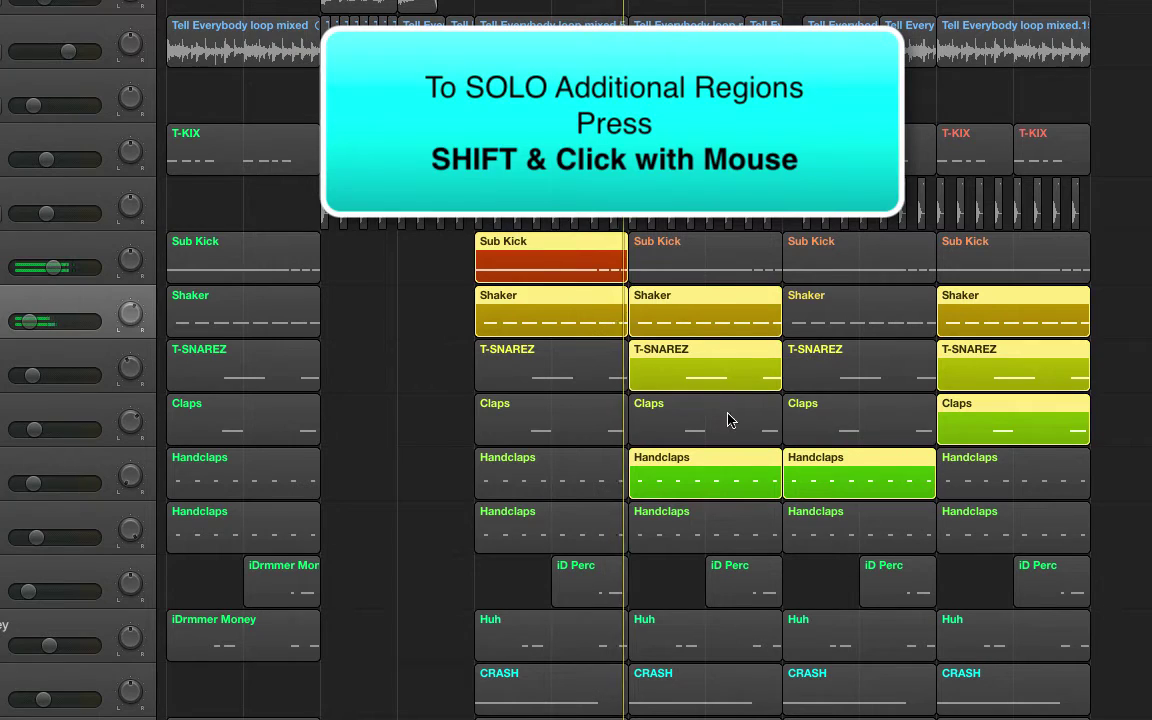
shift+click(758, 525)
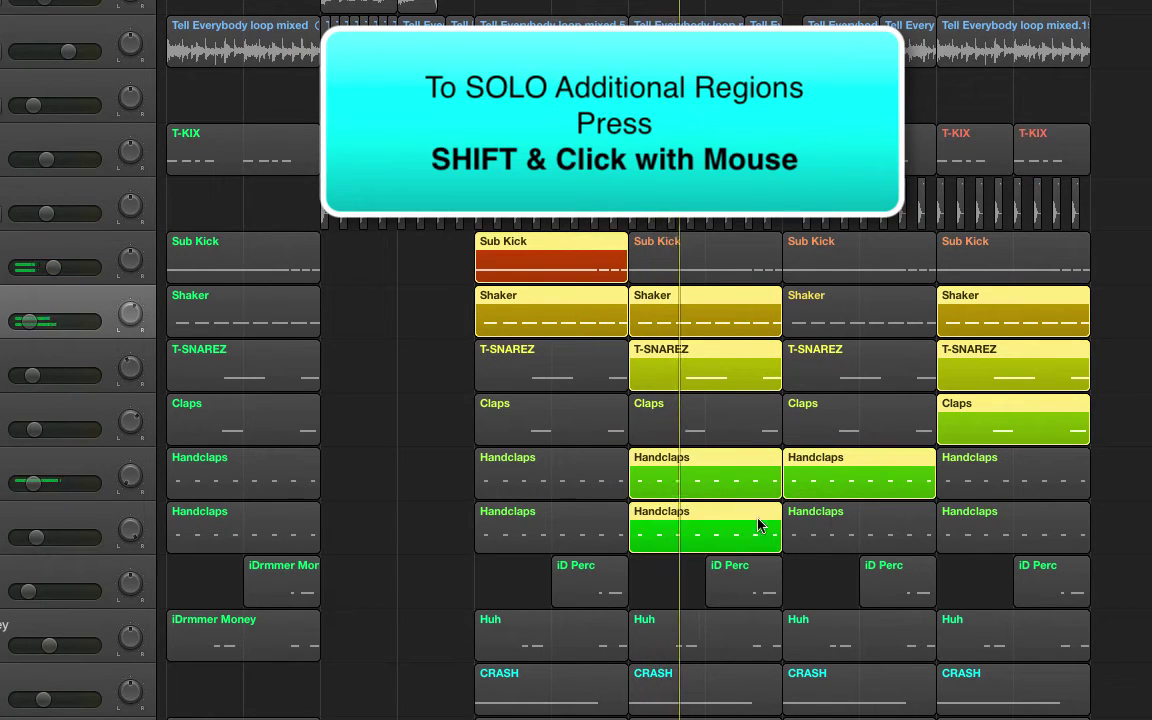
shift+click(805, 524)
shift+click(828, 257)
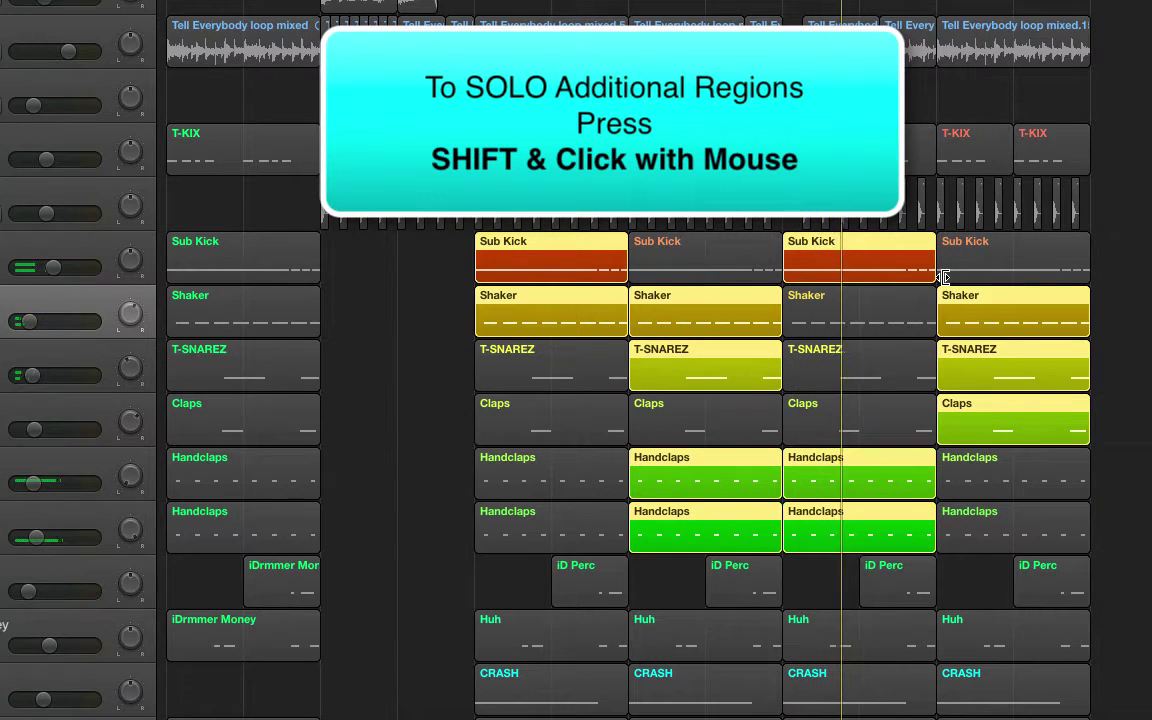
Remove the last Shaker, last T-SNAREZ and second Sub Kick regions from the solo
shift+click(972, 320)
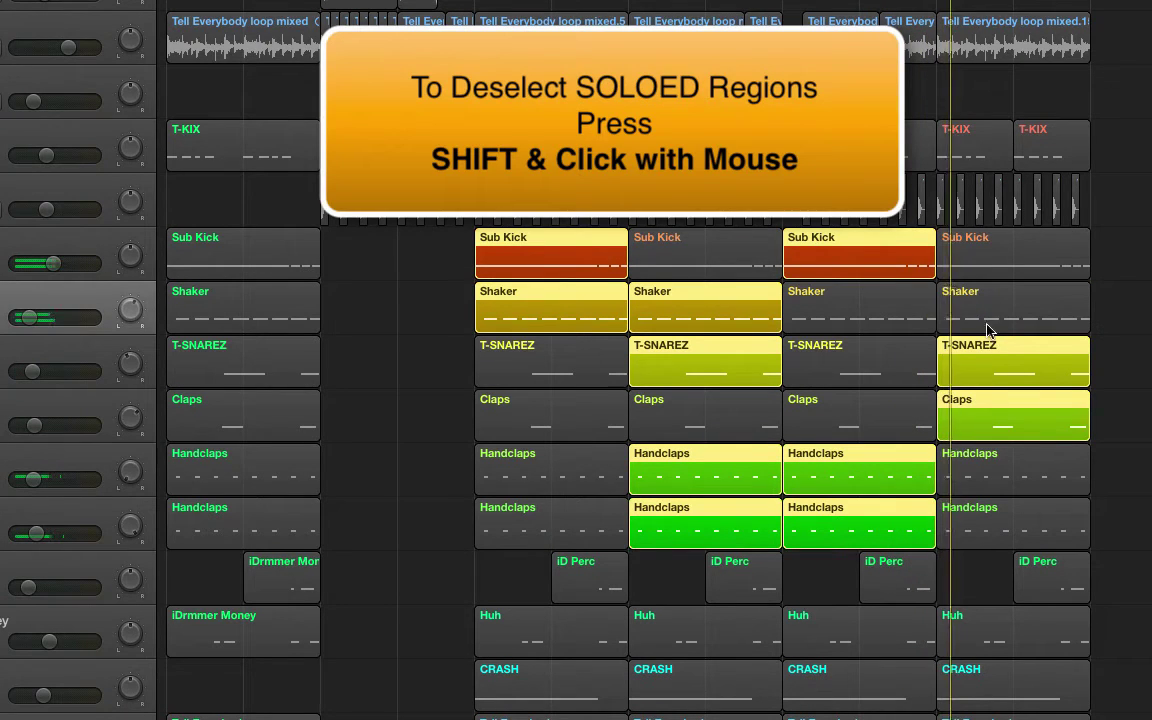
shift+click(1000, 368)
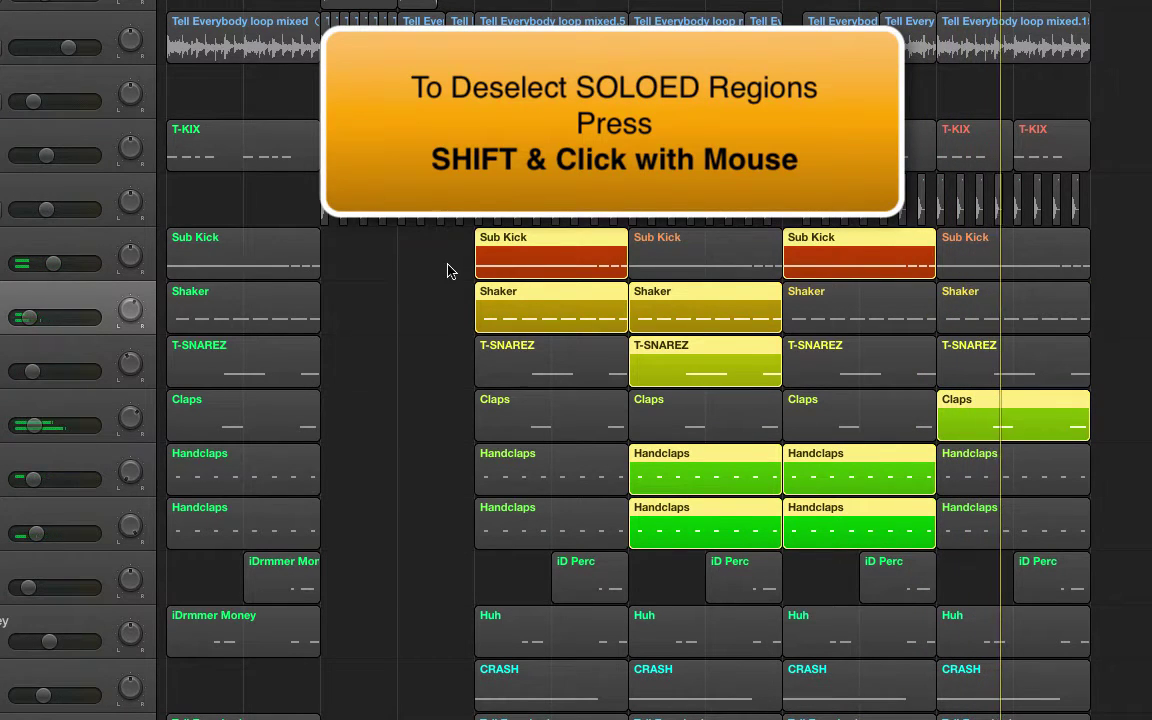
shift+click(504, 243)
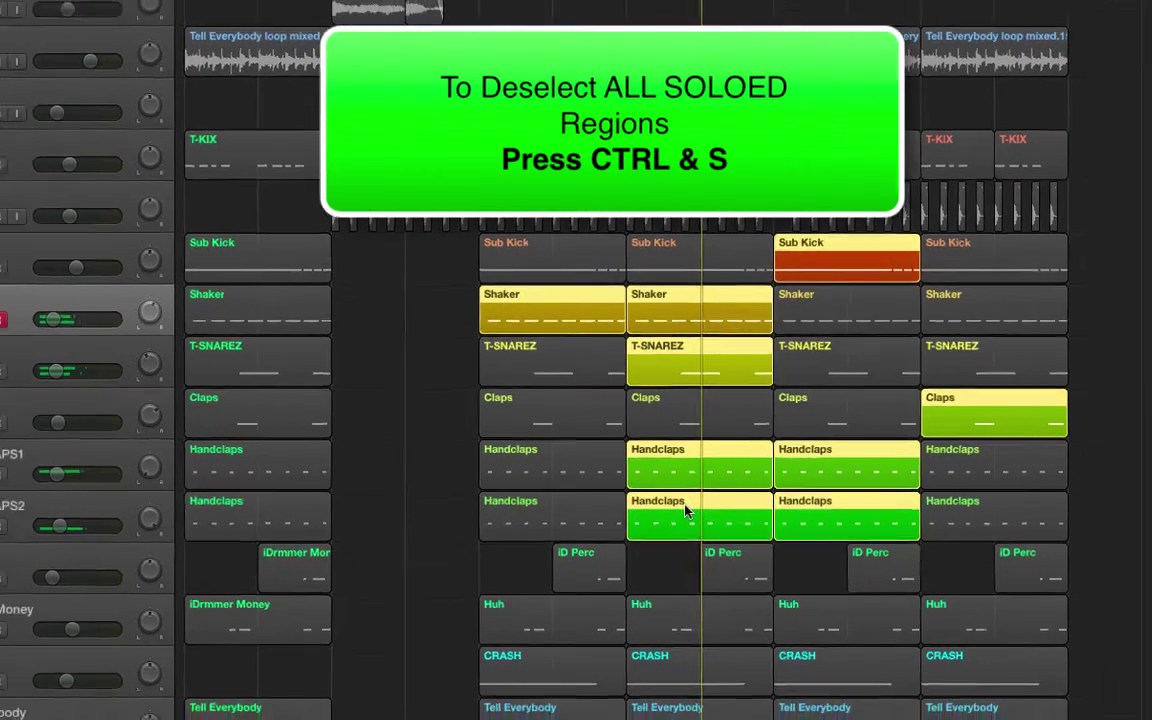
Switch off region solo with Ctrl+S and stop playback
key(ctrl+s)
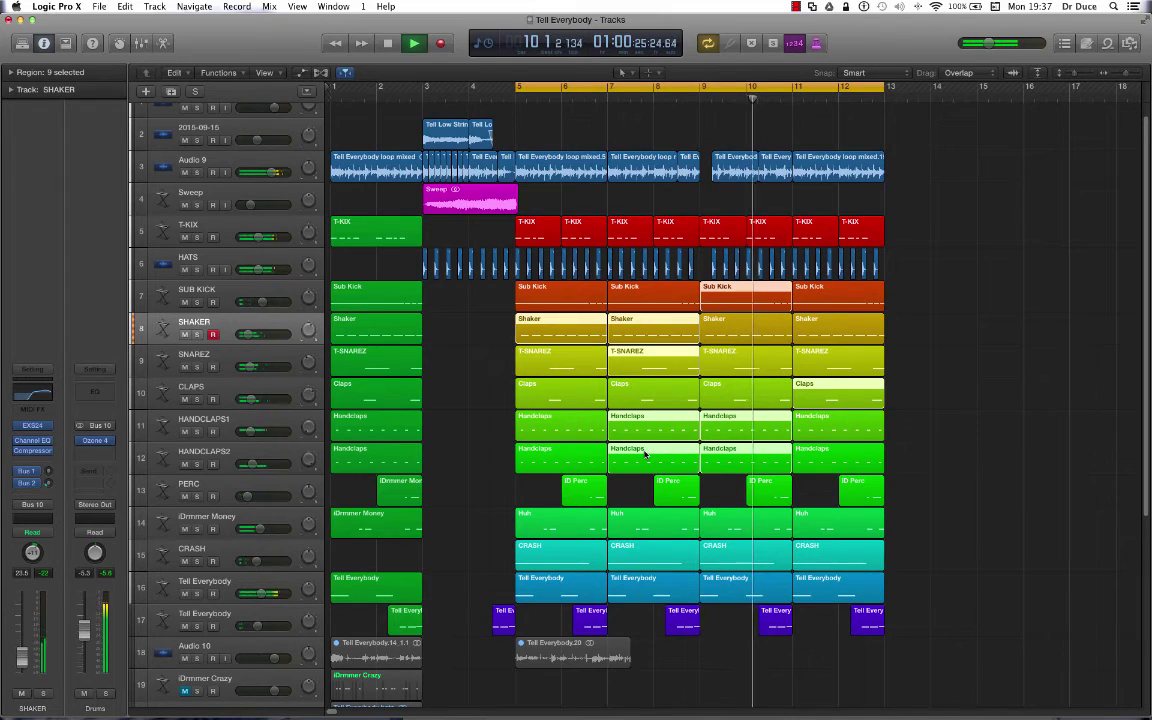
key(space)
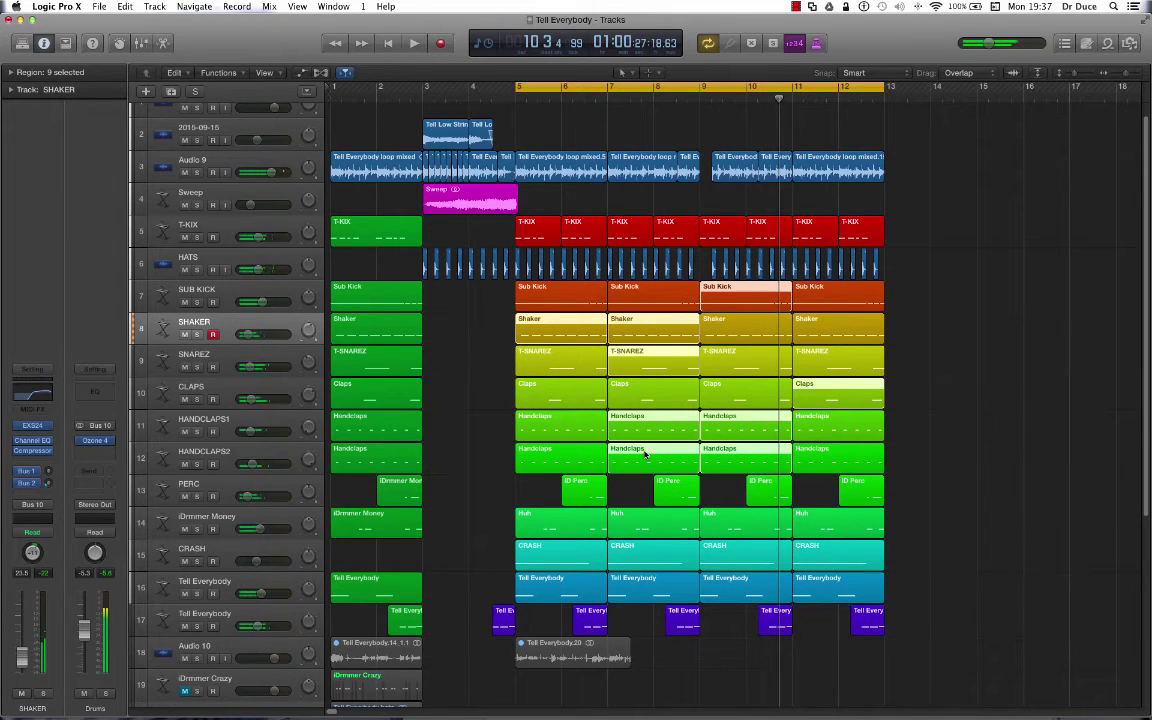